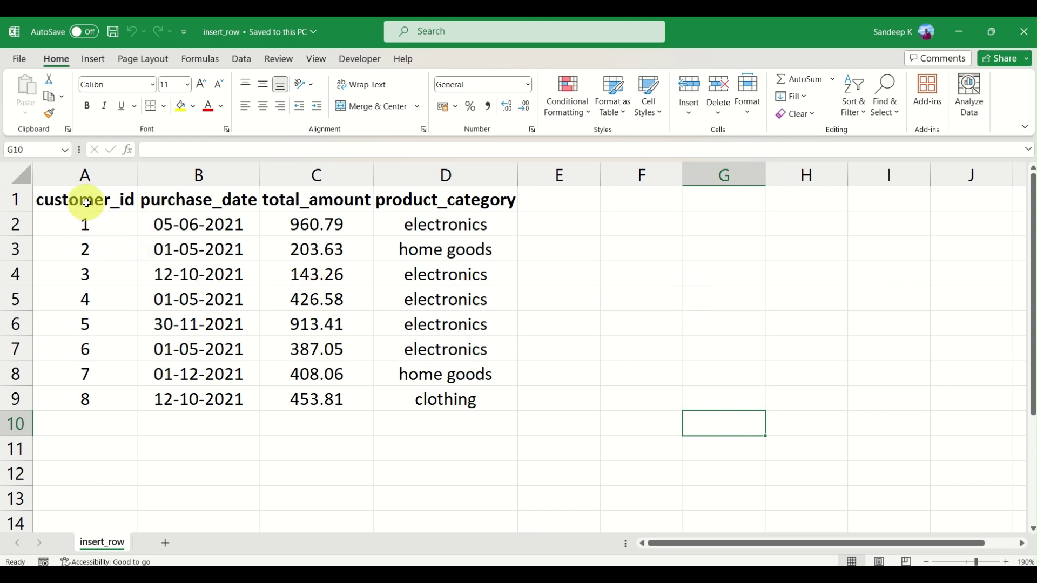
- Select customer 4's data in row 5, trying cell, range and whole-row selections
{"action": "mouse_move", "coordinate": [85, 200]}
{"action": "left_mouse_down"}
{"action": "mouse_move", "coordinate": [205, 251]}
{"action": "mouse_move", "coordinate": [472, 401]}
{"action": "left_mouse_up"}
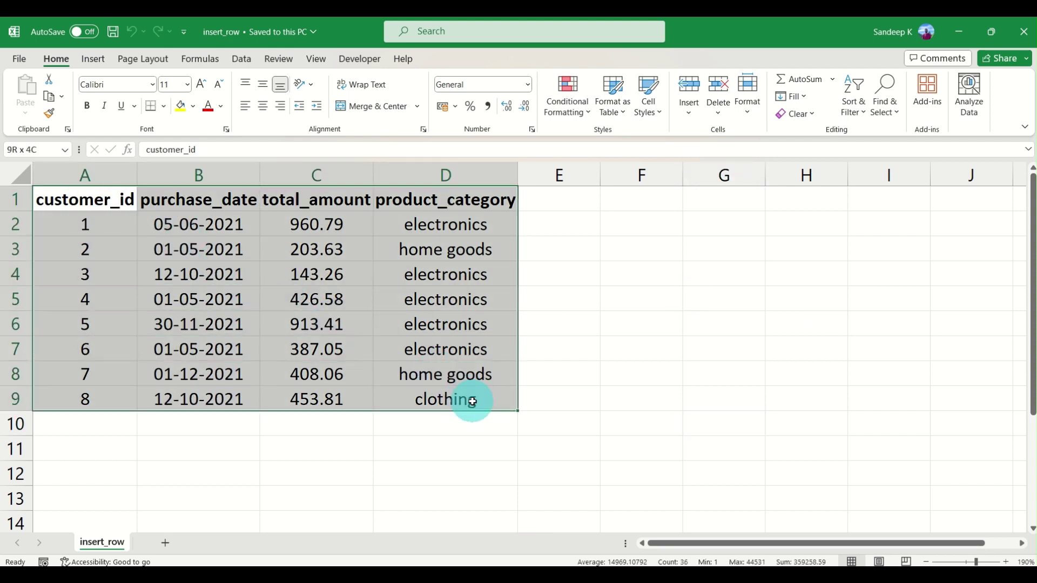
{"action": "left_click", "coordinate": [331, 324]}
{"action": "left_click", "coordinate": [106, 299]}
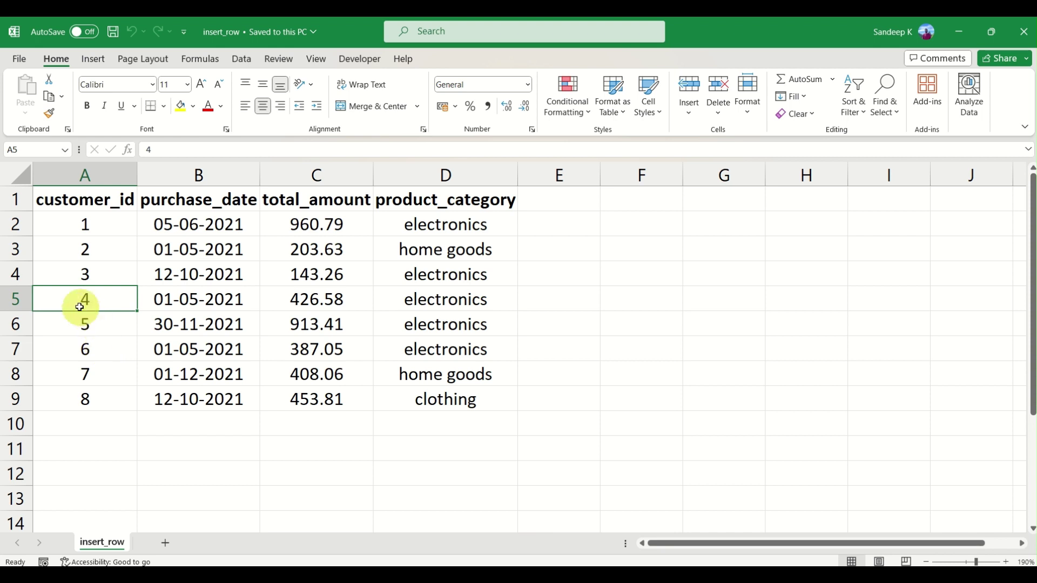
{"action": "left_click_drag", "start_coordinate": [70, 301], "coordinate": [428, 302]}
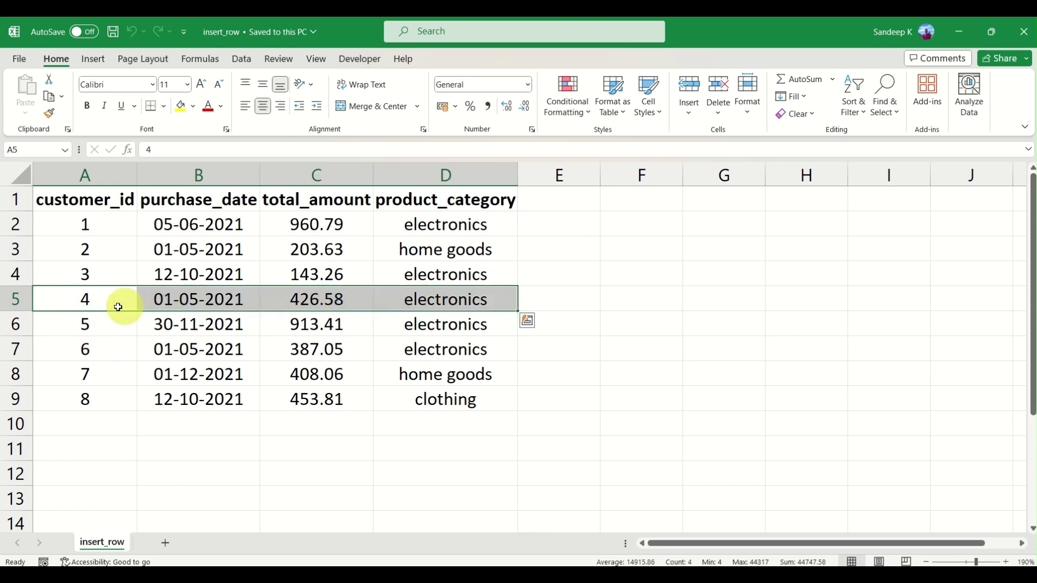
{"action": "left_click", "coordinate": [21, 302]}
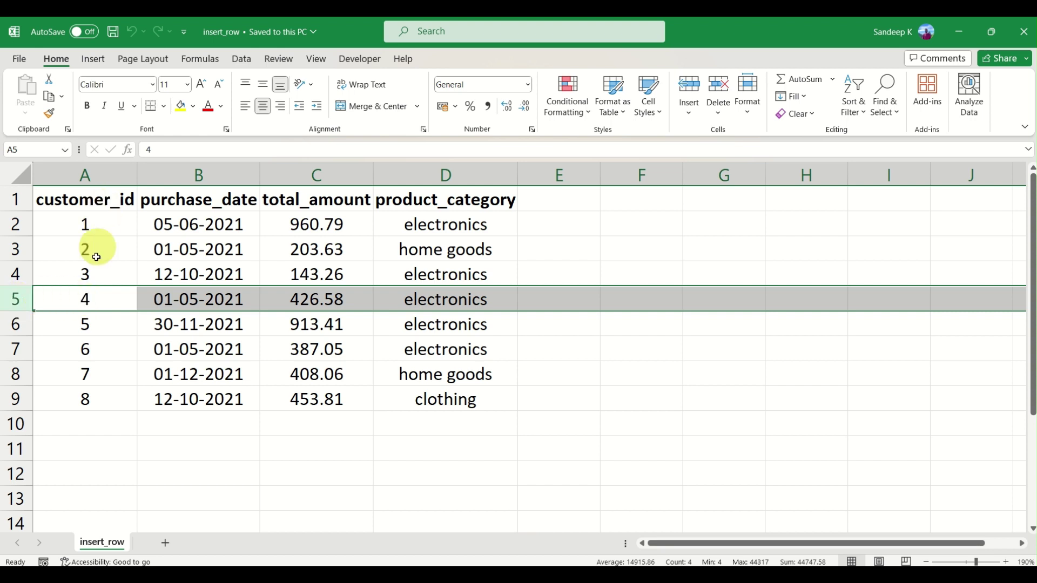
{"action": "left_click_drag", "start_coordinate": [99, 301], "coordinate": [462, 300]}
{"action": "left_click", "coordinate": [446, 300]}
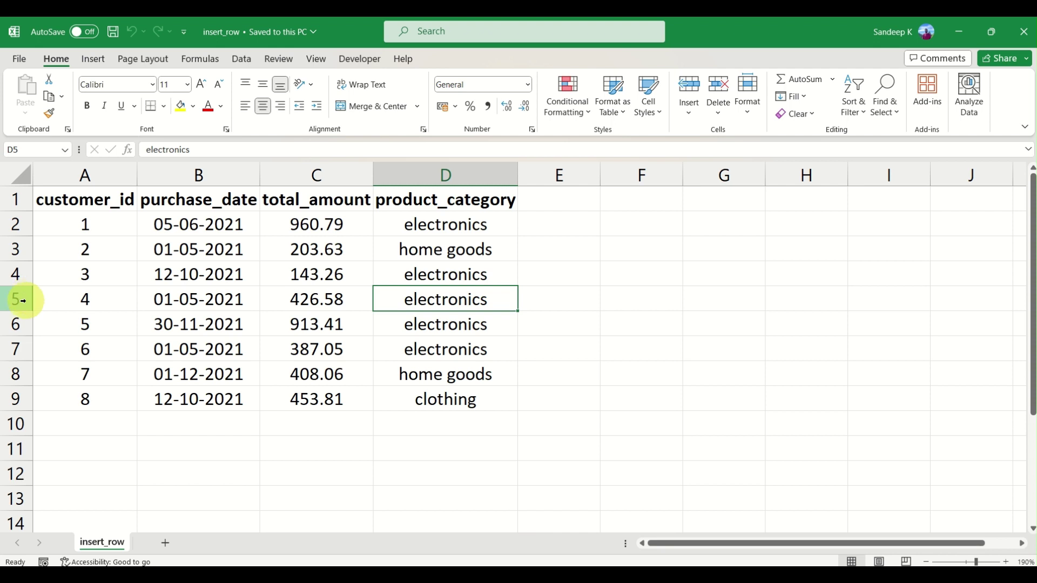
- Insert a blank row above customer 4 via the row 5 context menu, then select A5
{"action": "right_click", "coordinate": [22, 300]}
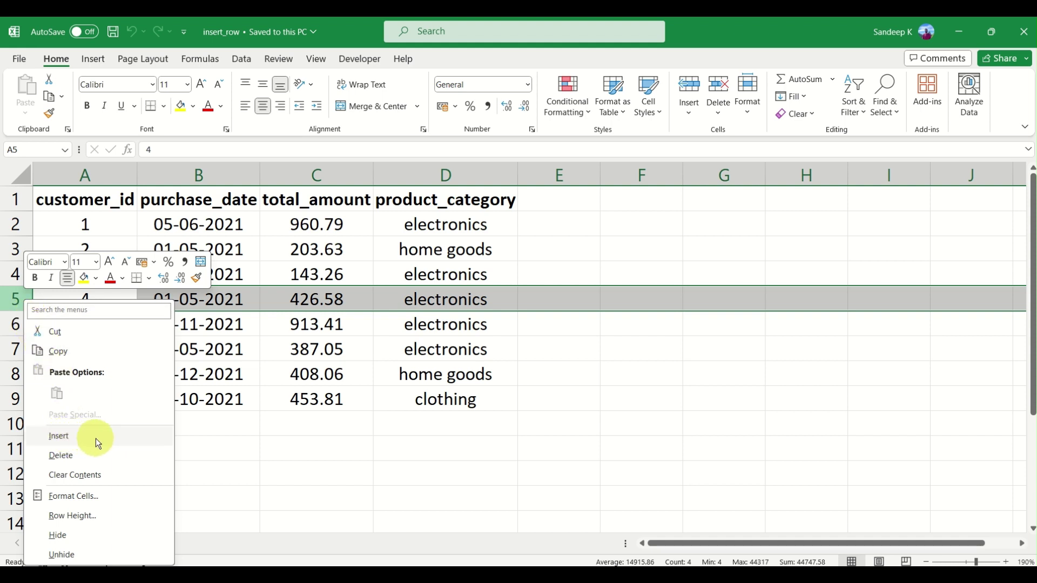
{"action": "left_click", "coordinate": [68, 442]}
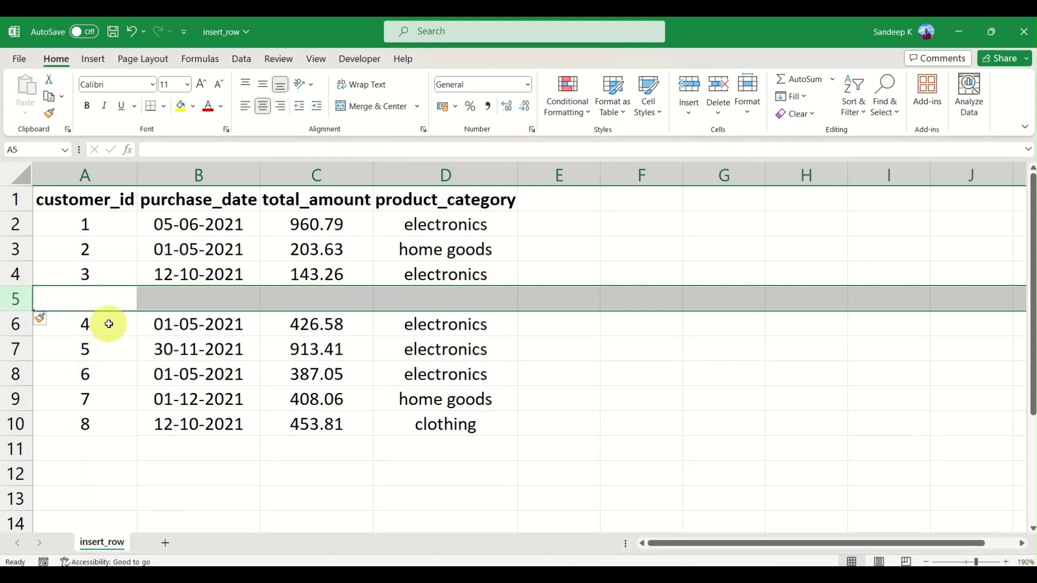
{"action": "left_click", "coordinate": [104, 302]}
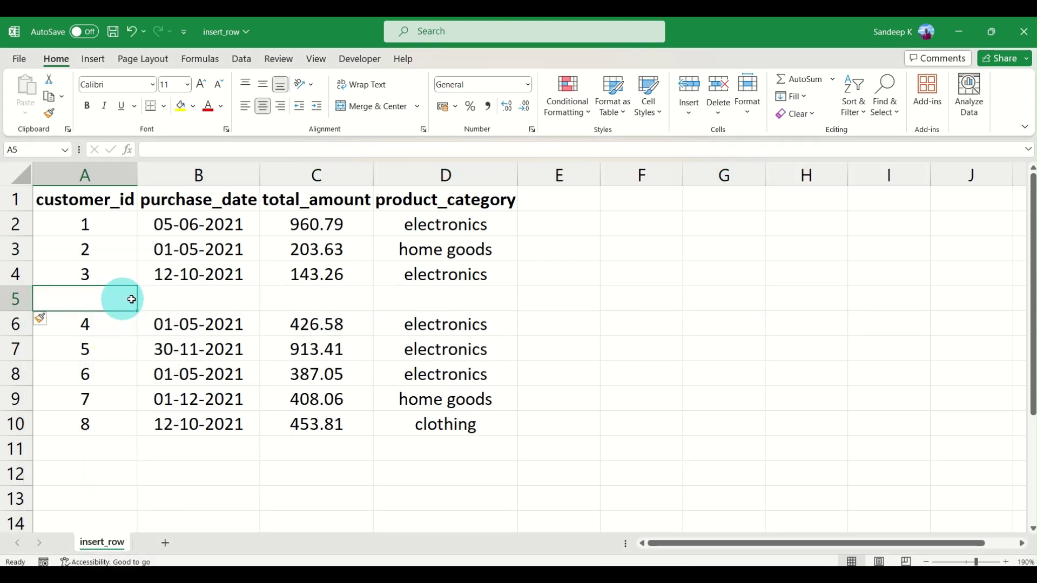
{"action": "left_click_drag", "start_coordinate": [131, 300], "coordinate": [452, 301]}
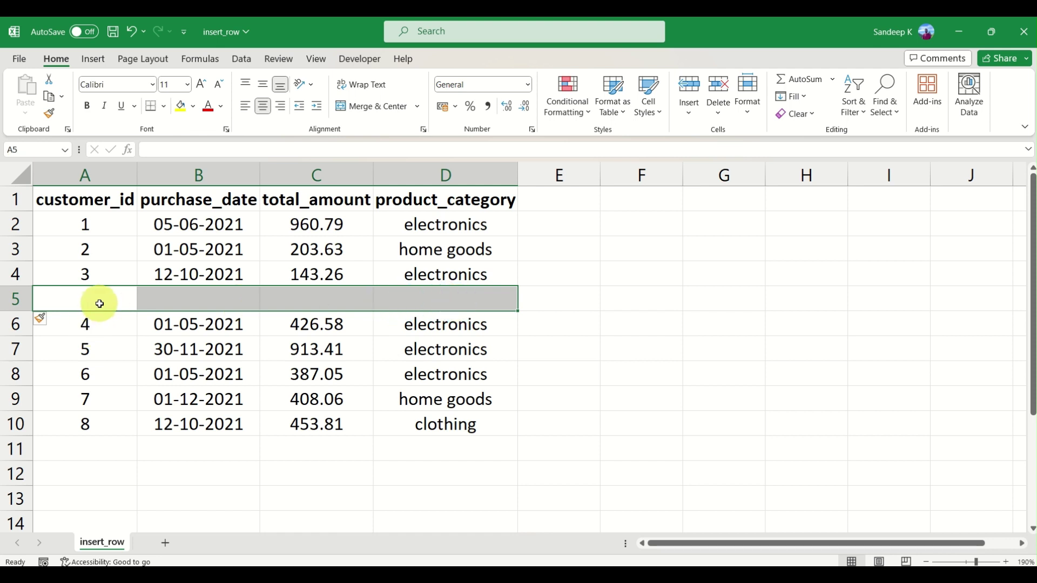
{"action": "left_click", "coordinate": [99, 303]}
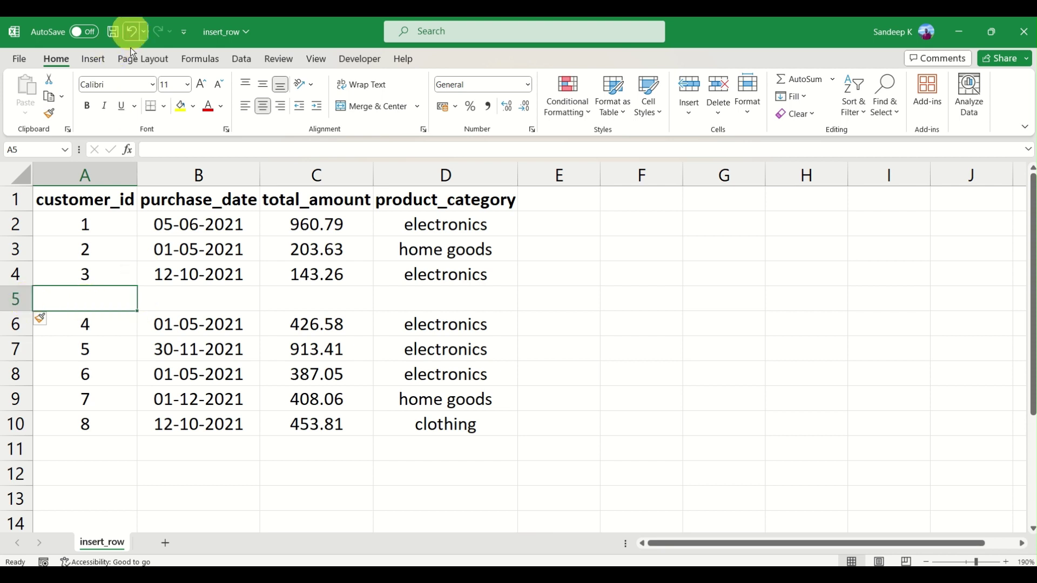
- Undo the blank row insertion and reselect row 5 without choosing a menu action
{"action": "key", "text": "ctrl+z"}
{"action": "left_click", "coordinate": [45, 298]}
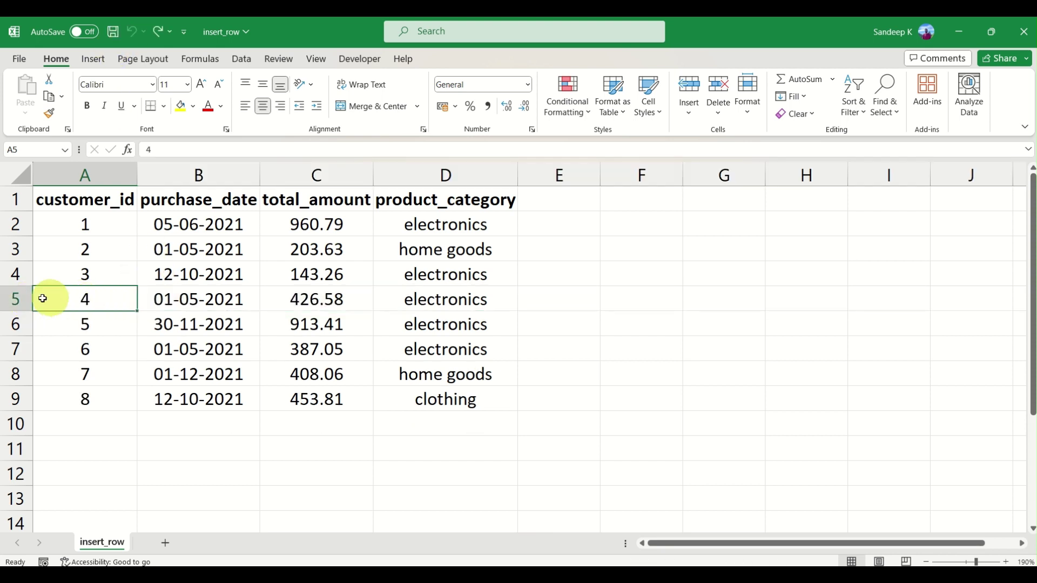
{"action": "left_click", "coordinate": [15, 300]}
{"action": "right_click", "coordinate": [17, 299]}
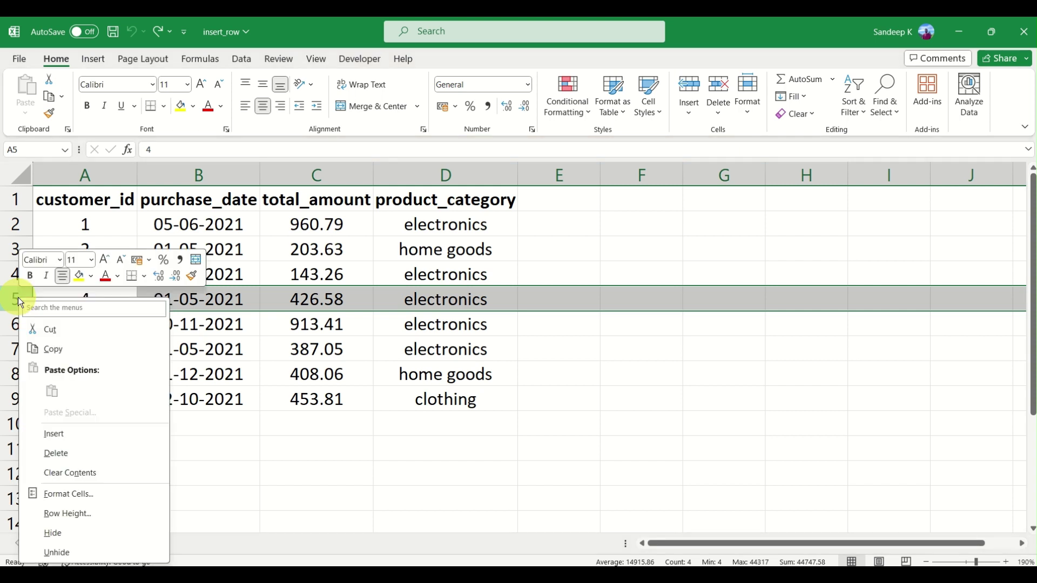
{"action": "left_click", "coordinate": [377, 320]}
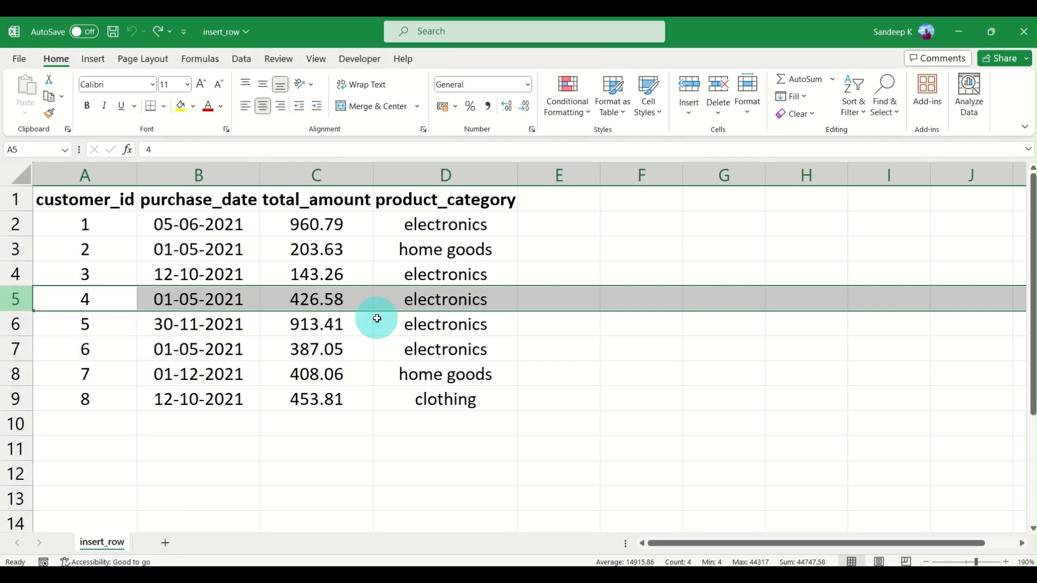
- Delete customer 4's row from the row 5 context menu, then undo the deletion
{"action": "left_click_drag", "start_coordinate": [134, 303], "coordinate": [437, 400]}
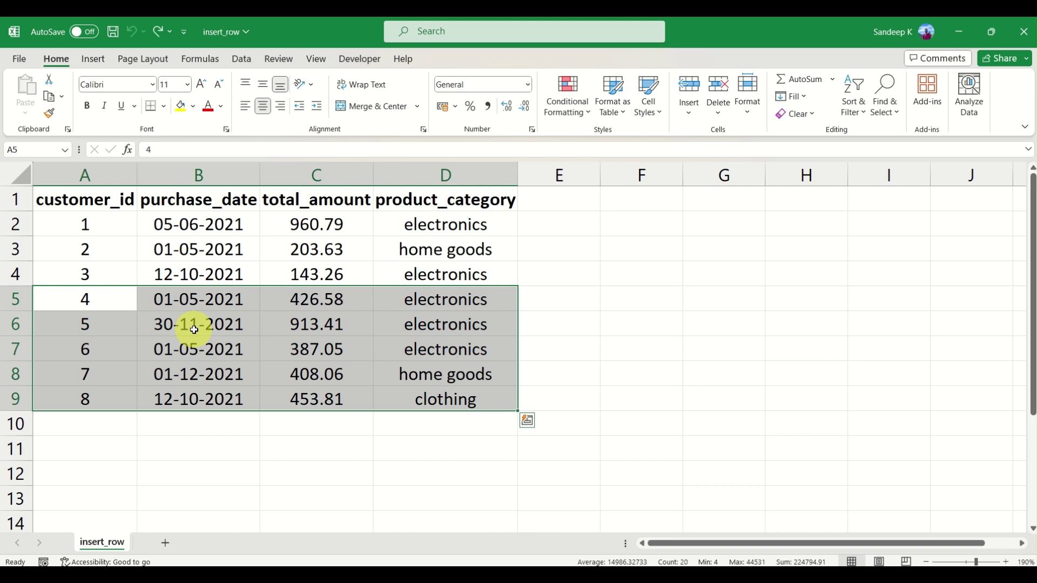
{"action": "right_click", "coordinate": [25, 300]}
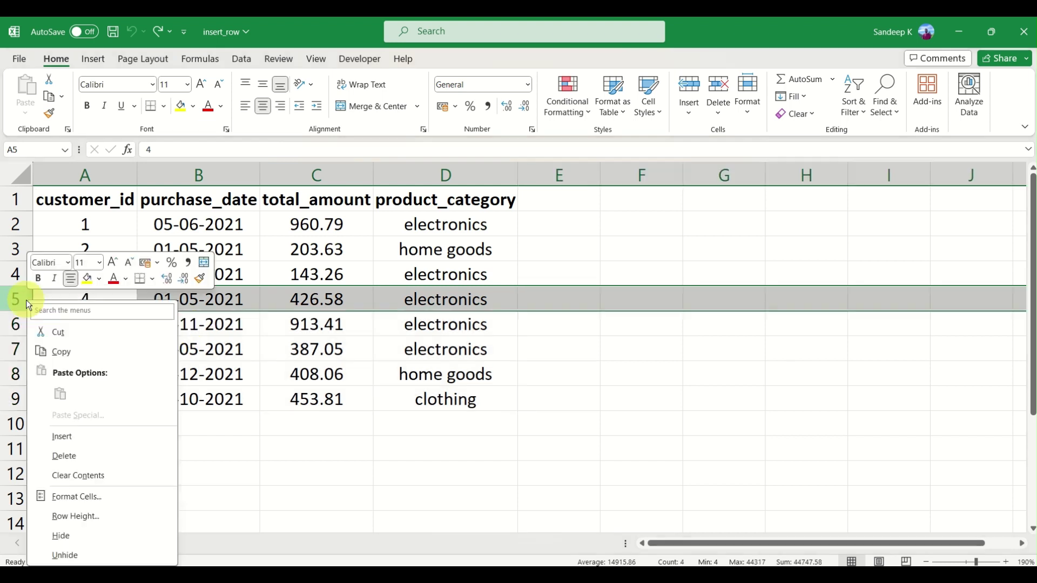
{"action": "left_click", "coordinate": [73, 458]}
{"action": "key", "text": "ctrl+z"}
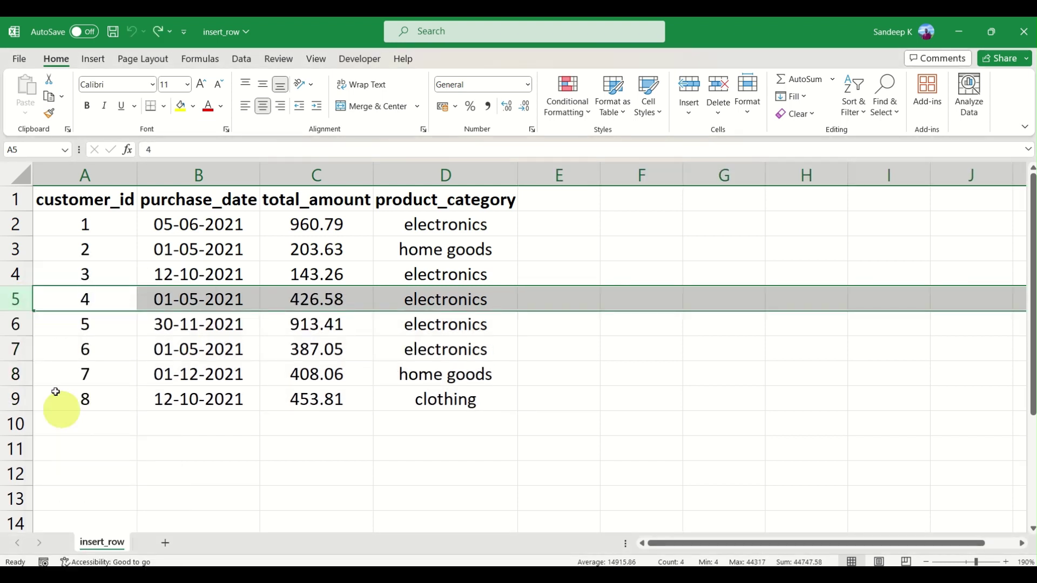
- Reinsert a blank row above customer 4, undo it again, and select cell A5
{"action": "right_click", "coordinate": [21, 299]}
{"action": "left_click", "coordinate": [58, 436]}
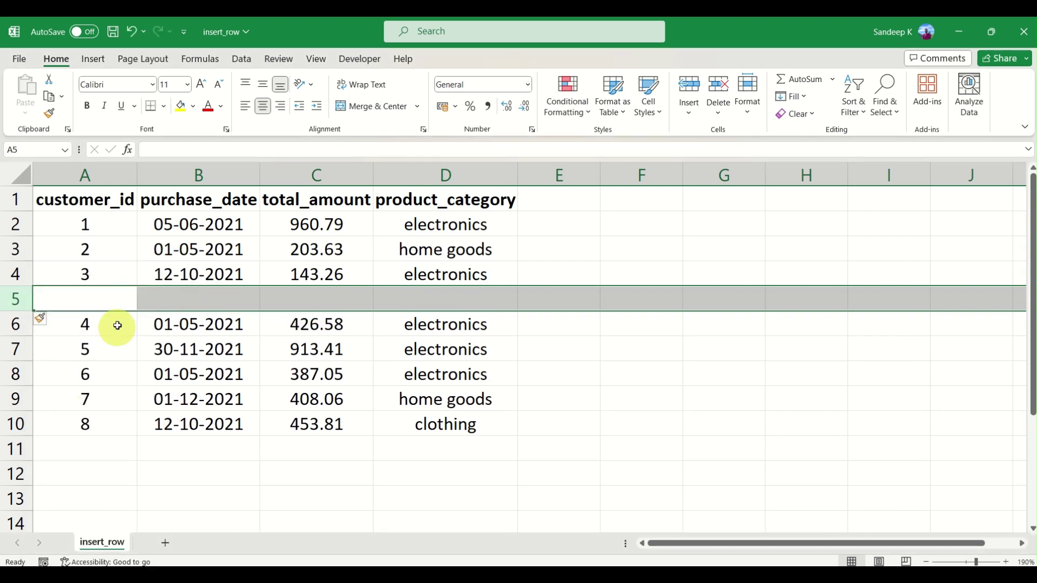
{"action": "left_click_drag", "start_coordinate": [108, 300], "coordinate": [446, 301]}
{"action": "left_click", "coordinate": [447, 301]}
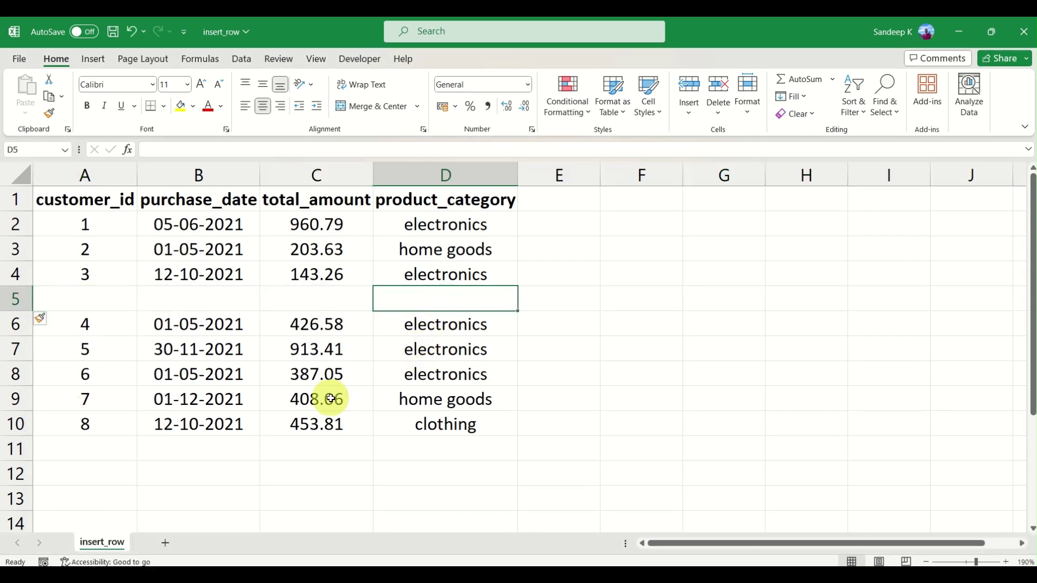
{"action": "key", "text": "ctrl+z"}
{"action": "left_click", "coordinate": [228, 349]}
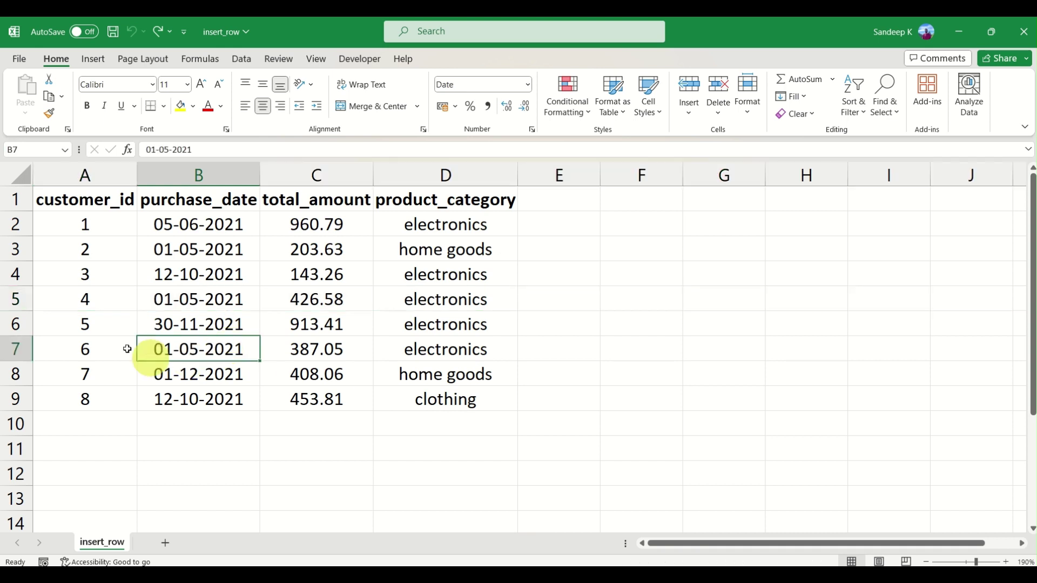
{"action": "left_click", "coordinate": [79, 306]}
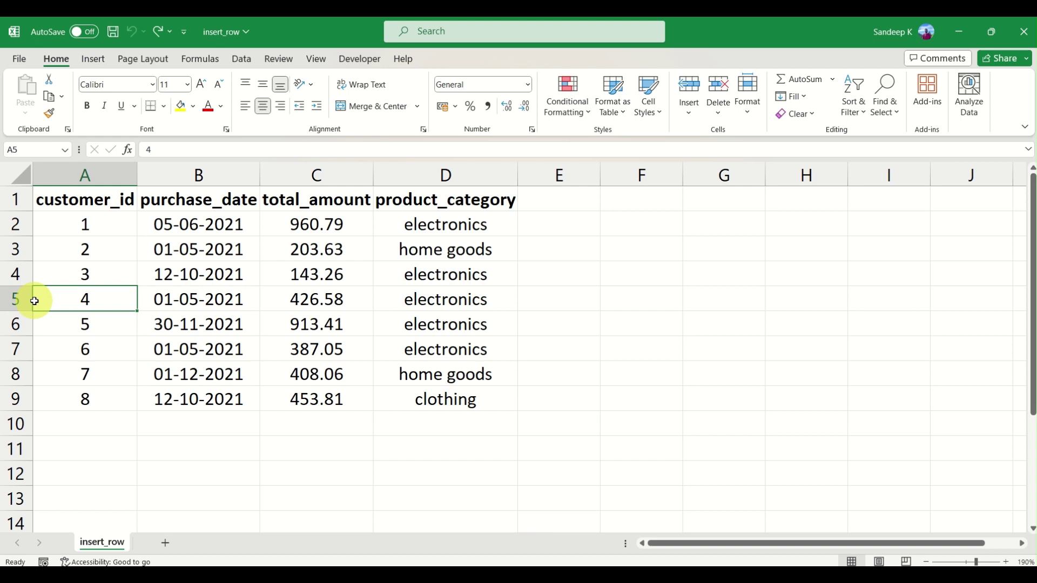
{"action": "left_click", "coordinate": [18, 298]}
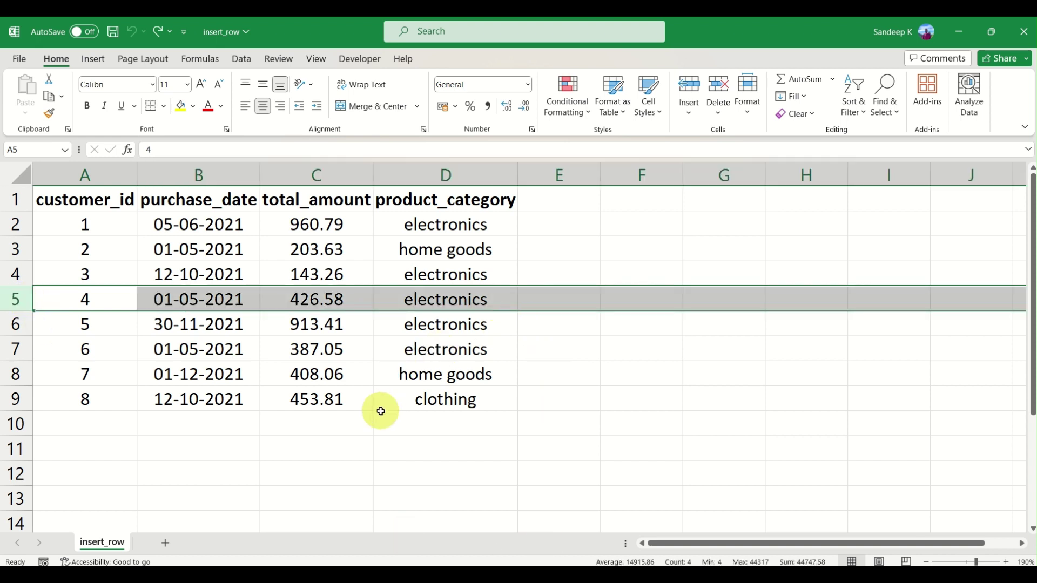
{"action": "key", "text": "ctrl+shift+plus"}
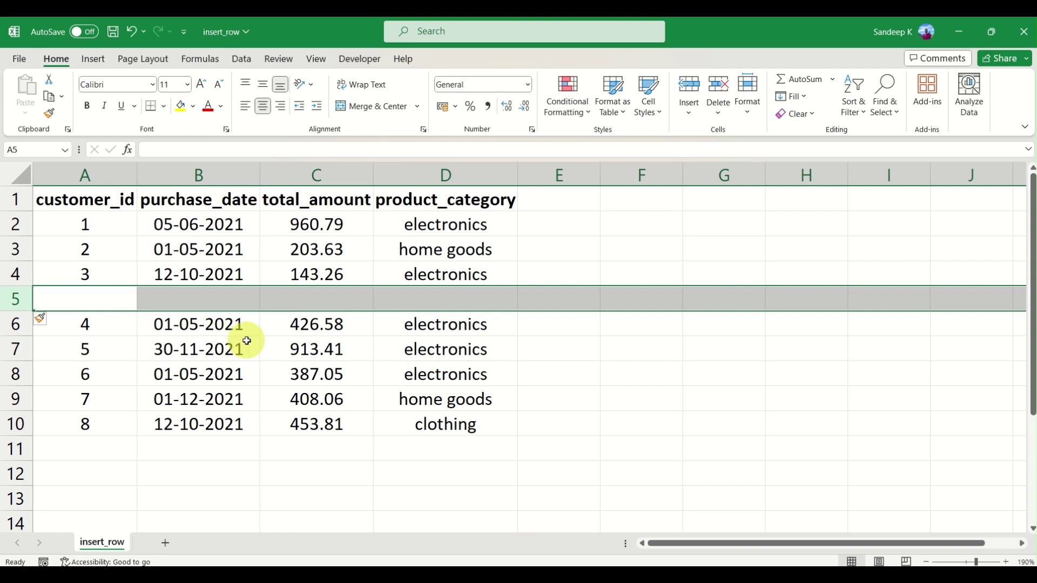
{"action": "key", "text": "ctrl+shift+plus"}
{"action": "key", "text": "ctrl+shift+plus"}
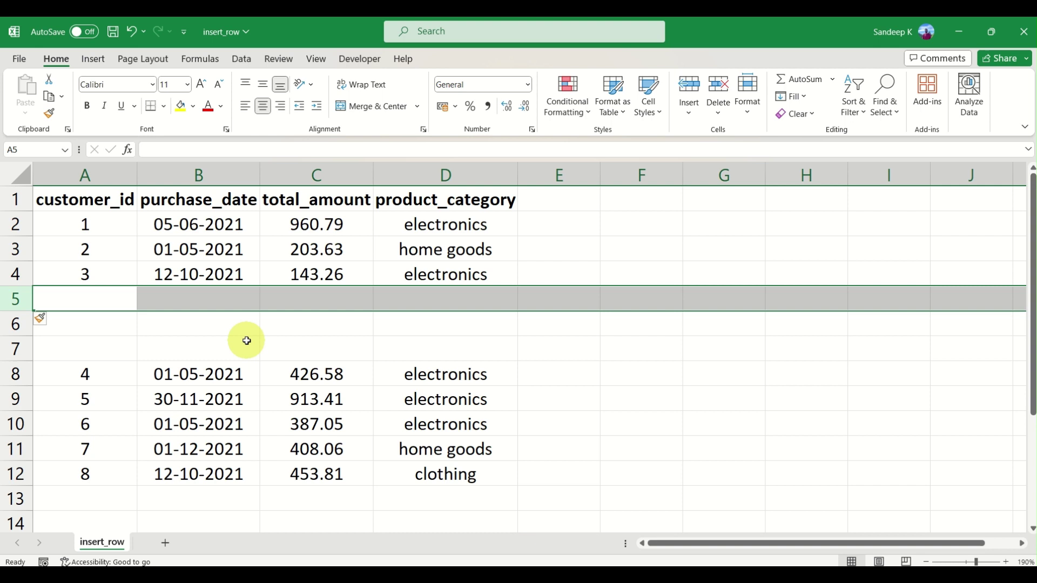
{"action": "key", "text": "ctrl+shift+plus"}
{"action": "key", "text": "ctrl+shift+plus"}
{"action": "key", "text": "ctrl+shift+plus"}
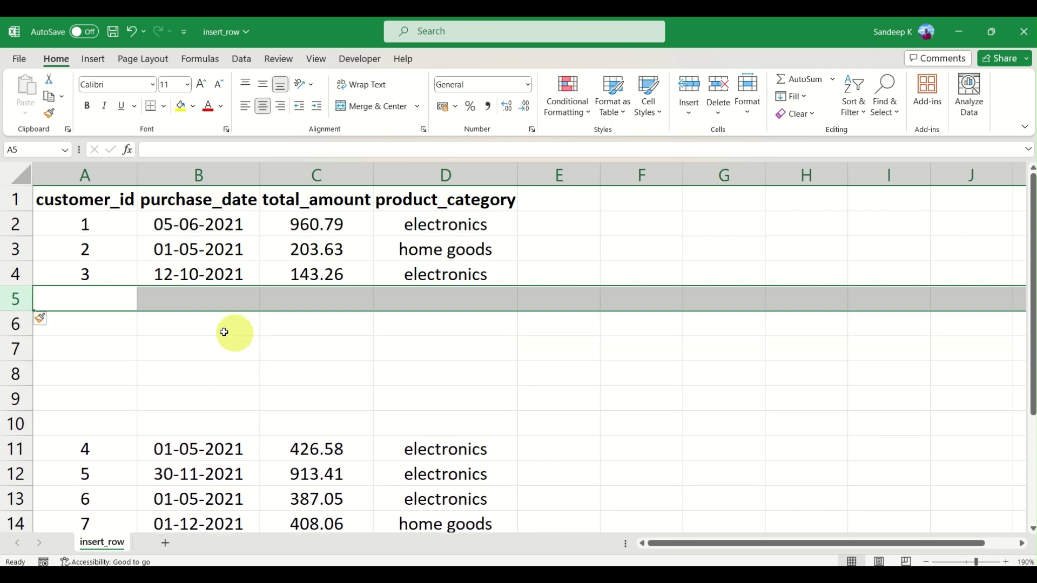
{"action": "left_click", "coordinate": [100, 299]}
{"action": "left_click_drag", "start_coordinate": [100, 298], "coordinate": [441, 418]}
{"action": "left_click", "coordinate": [442, 423]}
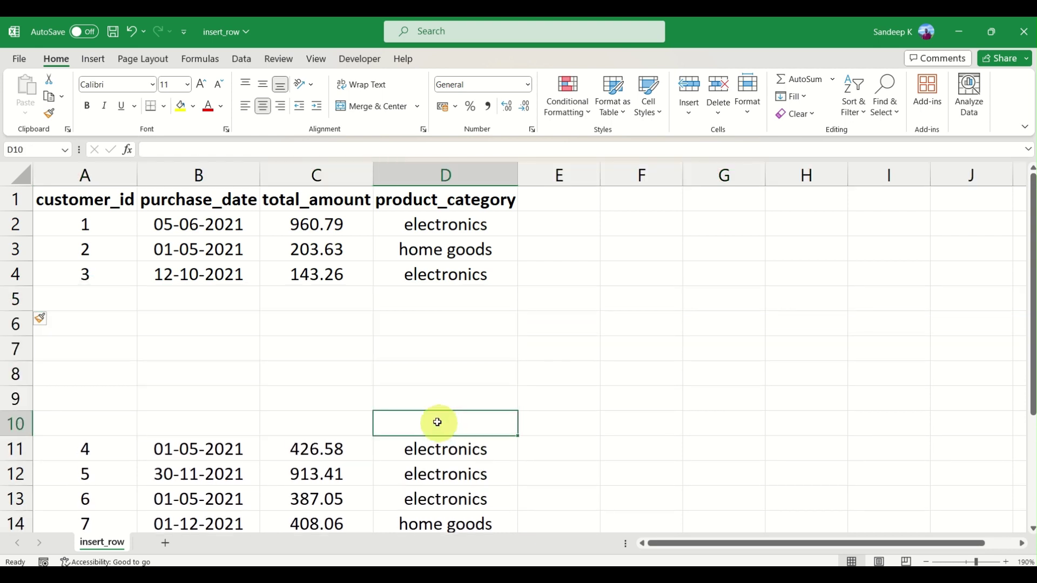
{"action": "left_click_drag", "start_coordinate": [16, 423], "coordinate": [18, 302]}
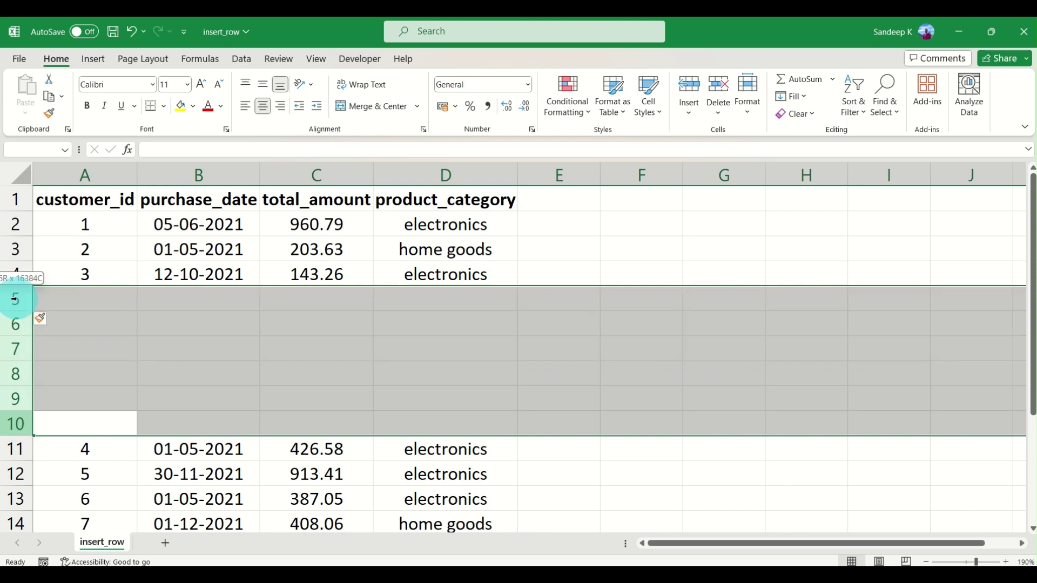
{"action": "right_click", "coordinate": [18, 302]}
{"action": "left_click", "coordinate": [83, 457]}
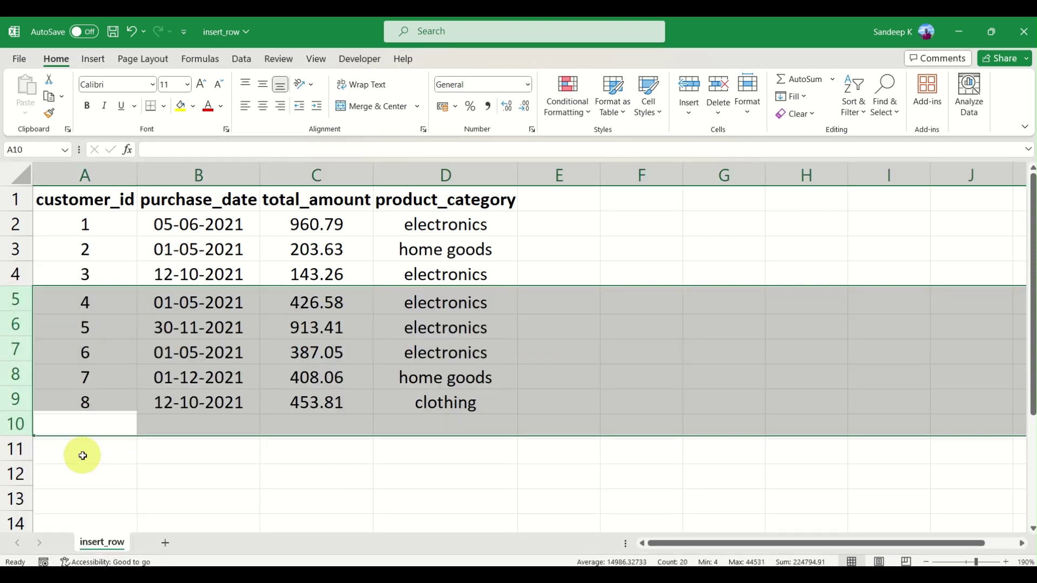
{"action": "left_click", "coordinate": [98, 314]}
{"action": "left_click", "coordinate": [244, 441]}
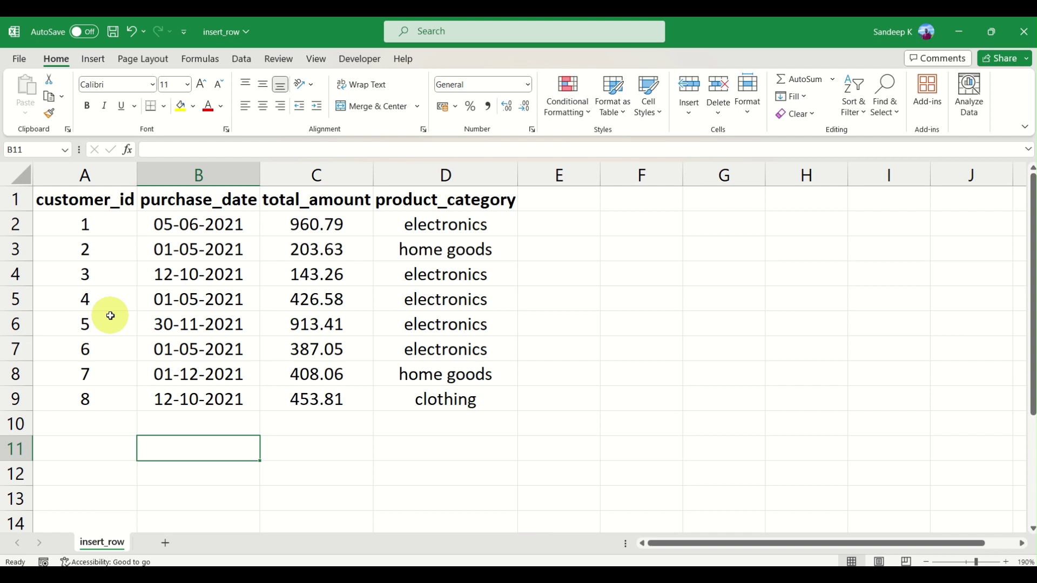
{"action": "left_click", "coordinate": [16, 299]}
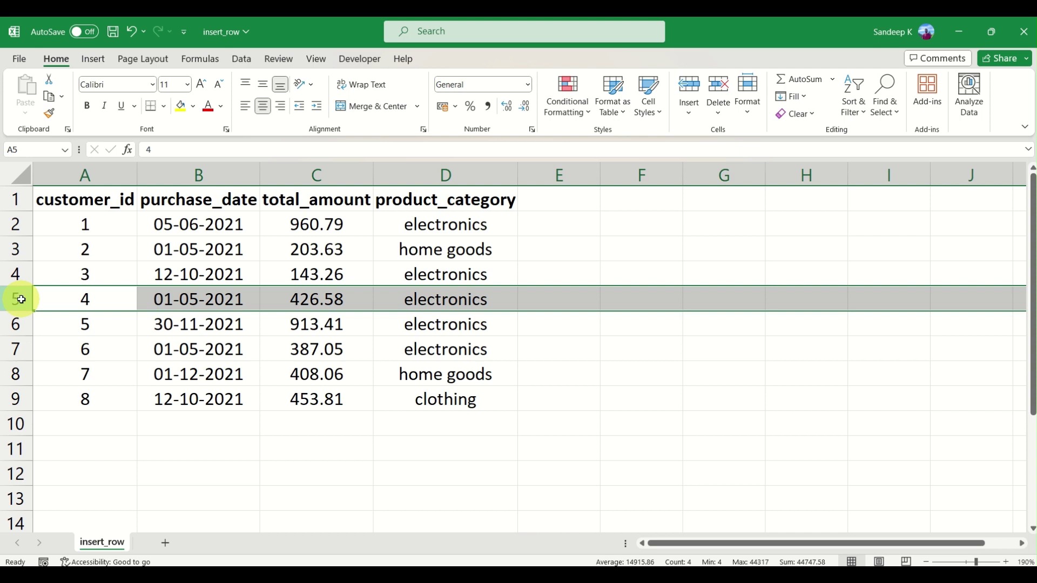
{"action": "mouse_move", "coordinate": [16, 299]}
{"action": "left_mouse_down"}
{"action": "mouse_move", "coordinate": [24, 361]}
{"action": "mouse_move", "coordinate": [16, 307]}
{"action": "mouse_move", "coordinate": [16, 373]}
{"action": "left_mouse_up"}
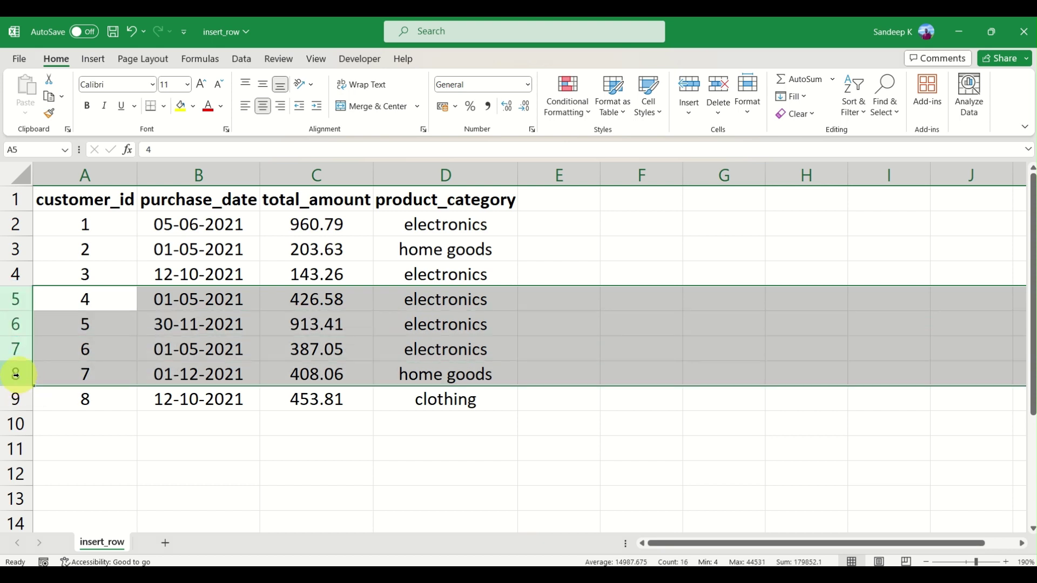
{"action": "right_click", "coordinate": [16, 374]}
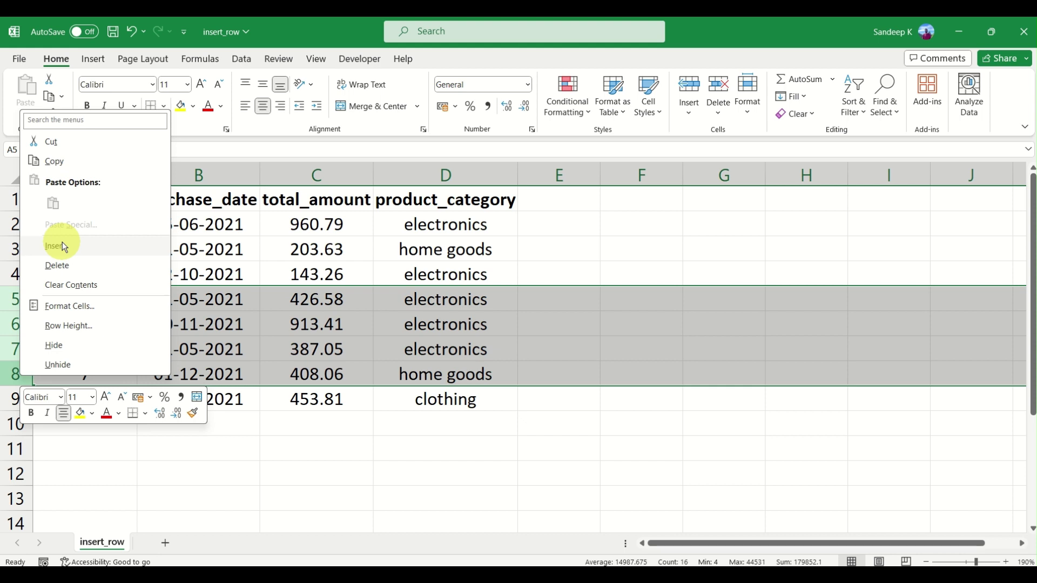
{"action": "left_click", "coordinate": [63, 246]}
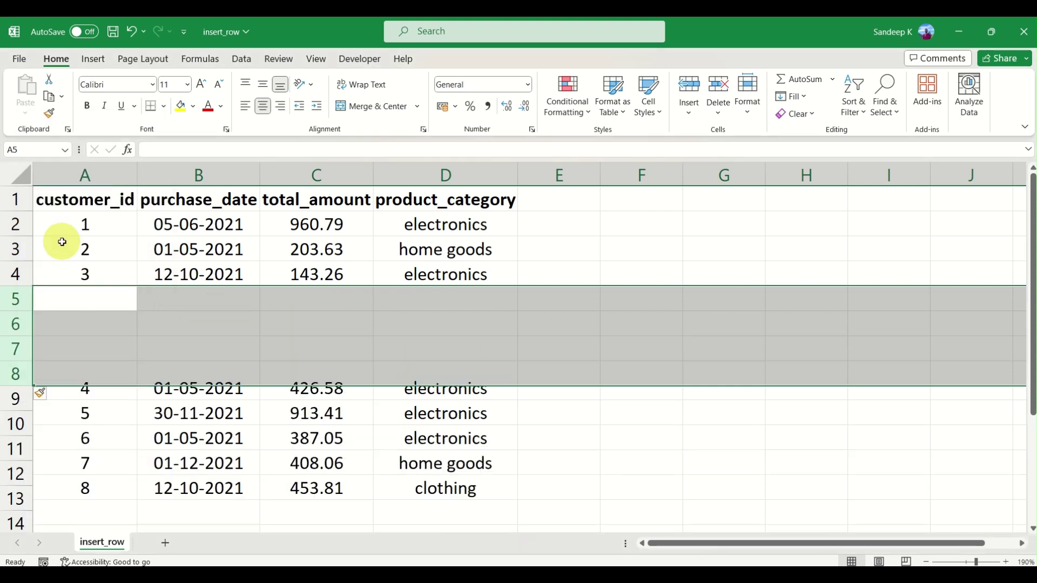
{"action": "left_click", "coordinate": [103, 302]}
{"action": "mouse_move", "coordinate": [103, 302]}
{"action": "left_mouse_down"}
{"action": "mouse_move", "coordinate": [488, 347]}
{"action": "mouse_move", "coordinate": [488, 374]}
{"action": "left_mouse_up"}
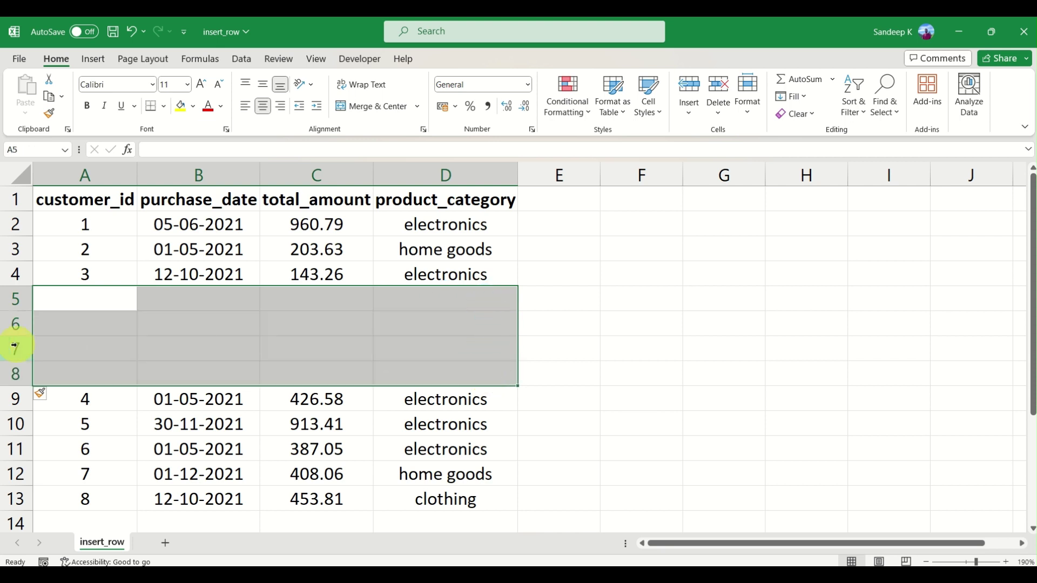
{"action": "left_click", "coordinate": [107, 342]}
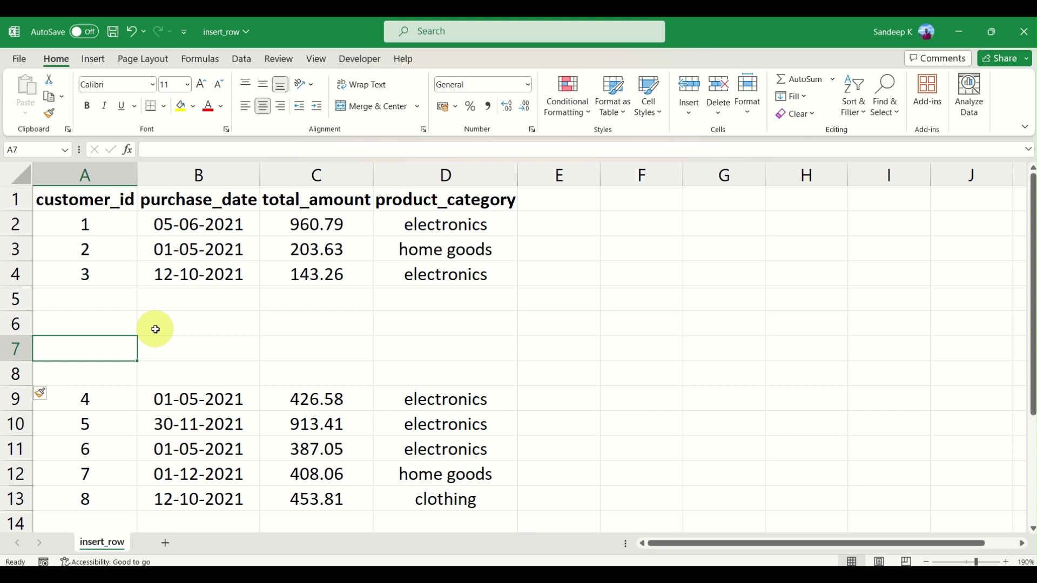